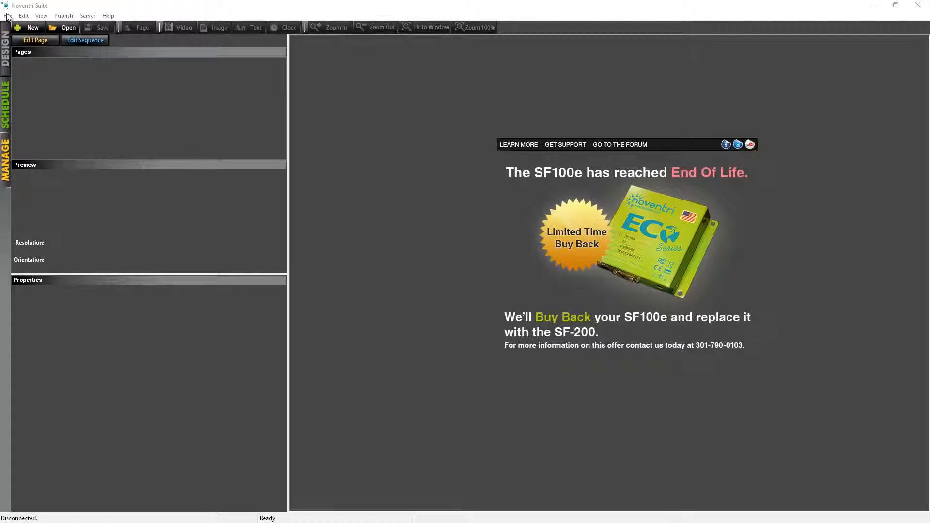
Step: Open the recent project Single_Bar_Graph.sfp and refresh all of its database regions
click(8, 16)
mouse_move(54, 122)
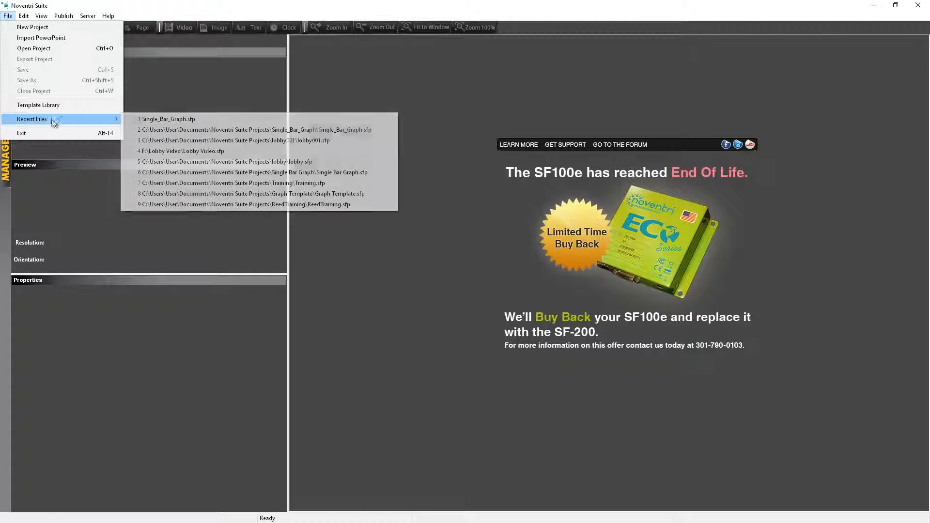
click(151, 119)
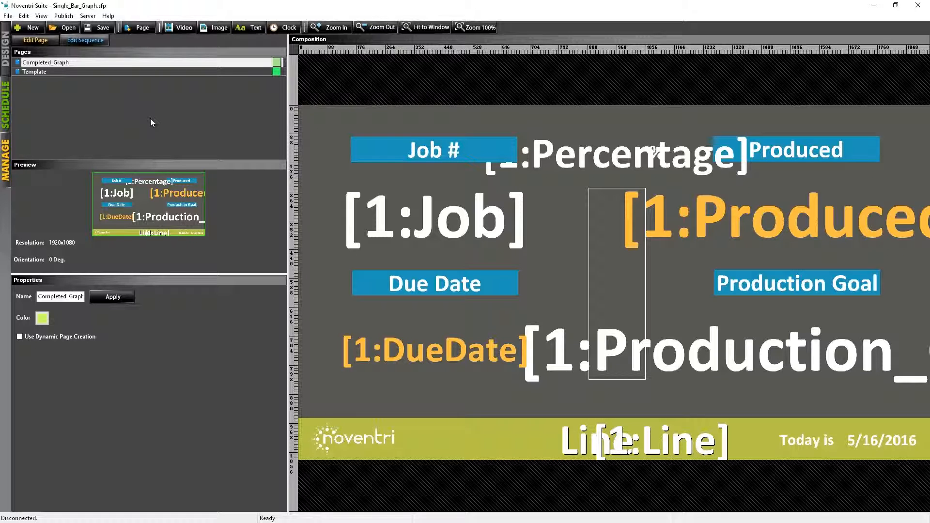
click(24, 18)
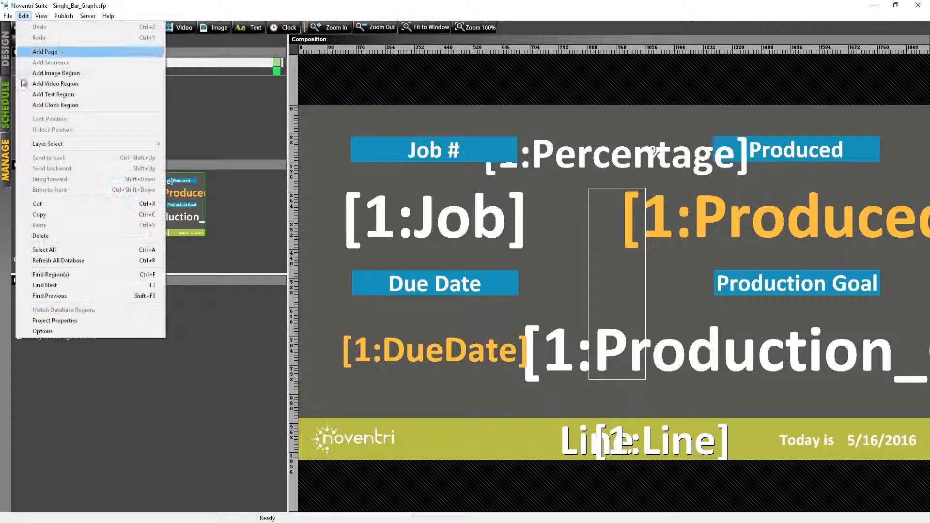
click(45, 261)
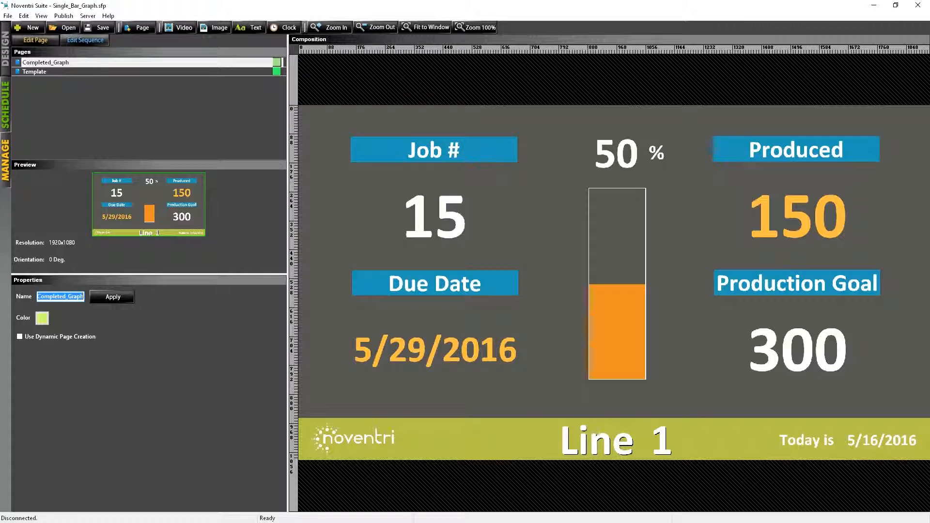
Step: Review the Noventri_Bar_Graph.xlsx workbook and the Graphs folder that holds it
key(alt+Tab)
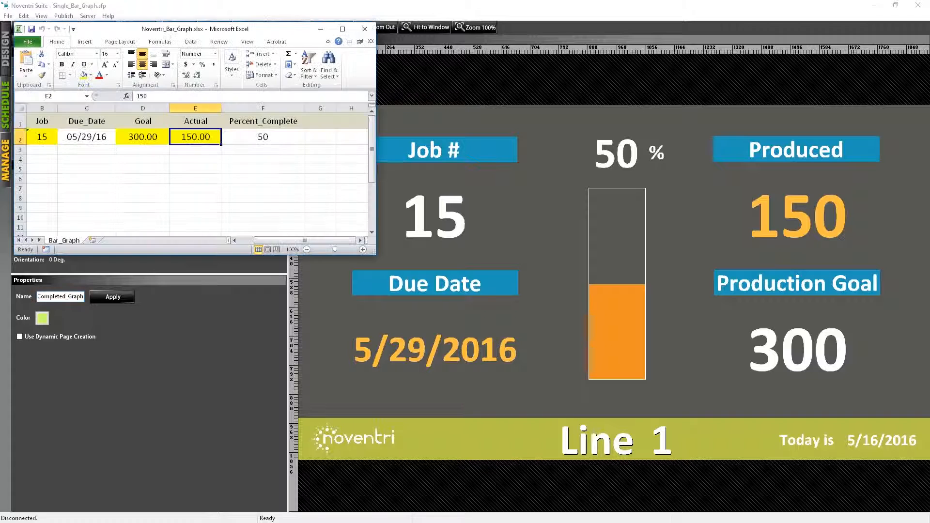
key(alt+Tab)
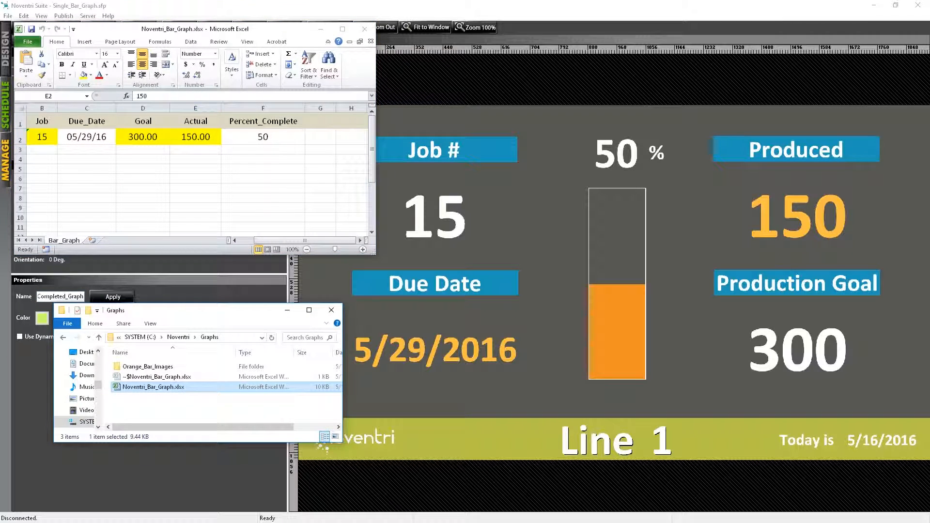
key(alt+Tab)
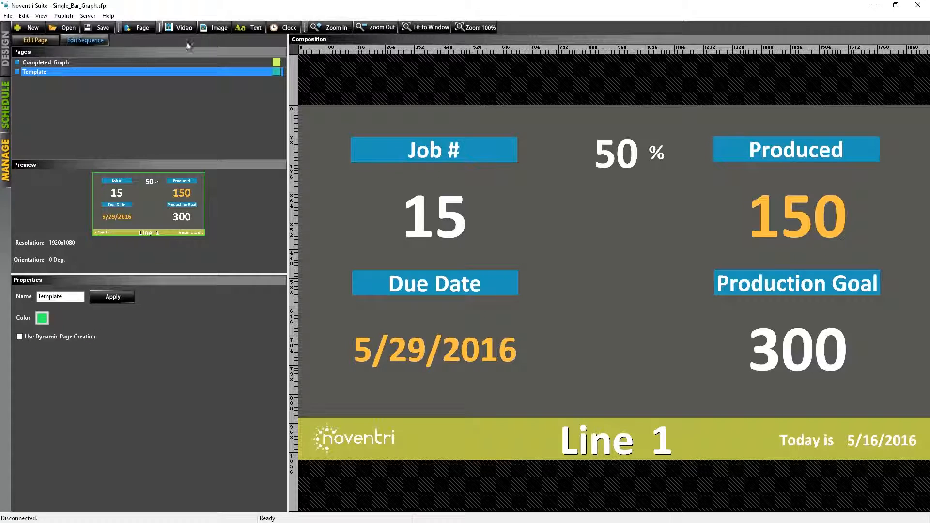
Step: Add a tall image region below the percentage on the Template page and name it BarContainer
click(214, 27)
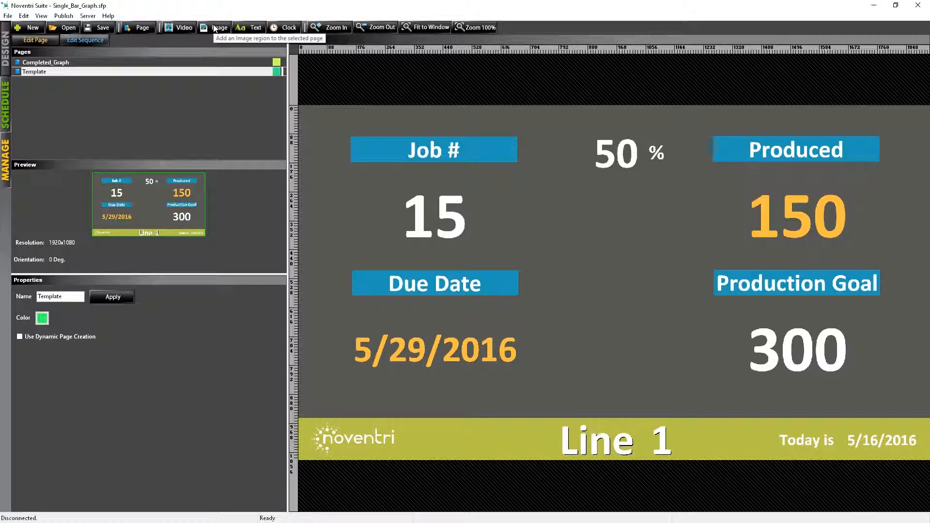
drag(562, 197, 677, 398)
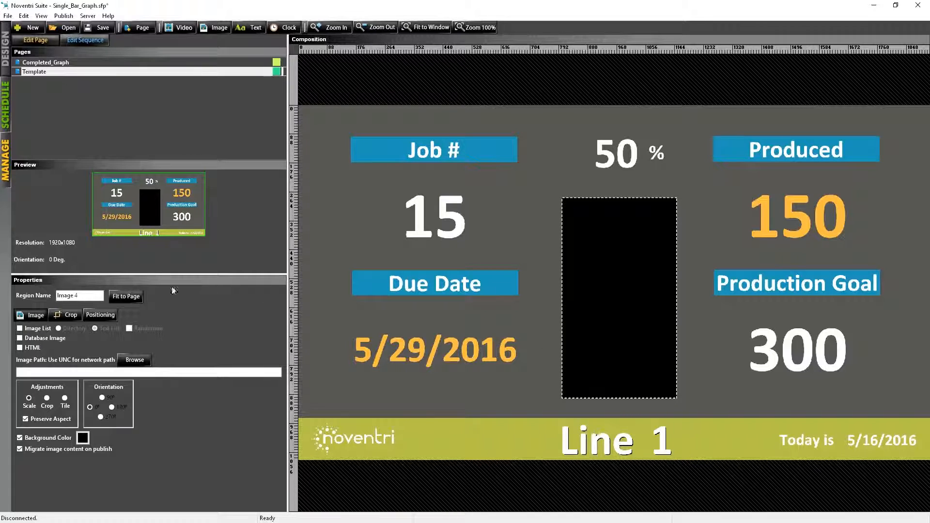
drag(82, 296, 53, 299)
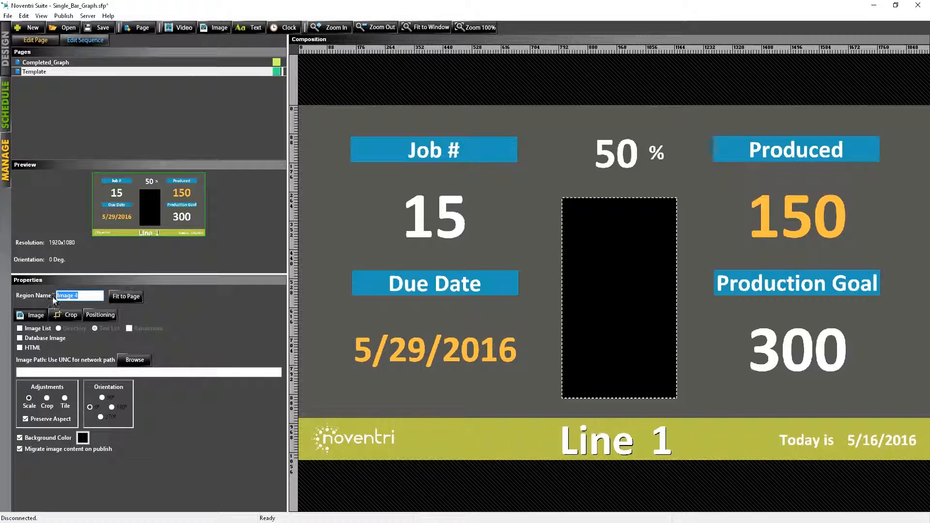
text(BarContainer)
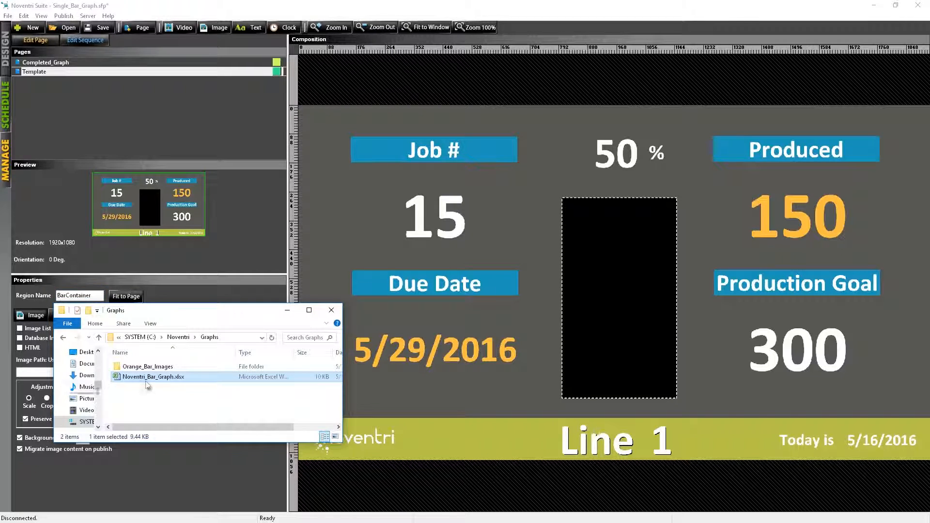
Step: Examine the Noventri_Bar_Graph.xlsx data and the numbered bar pictures in the Orange_Bar_Images folder, and return to Noventri Suite
double_click(146, 381)
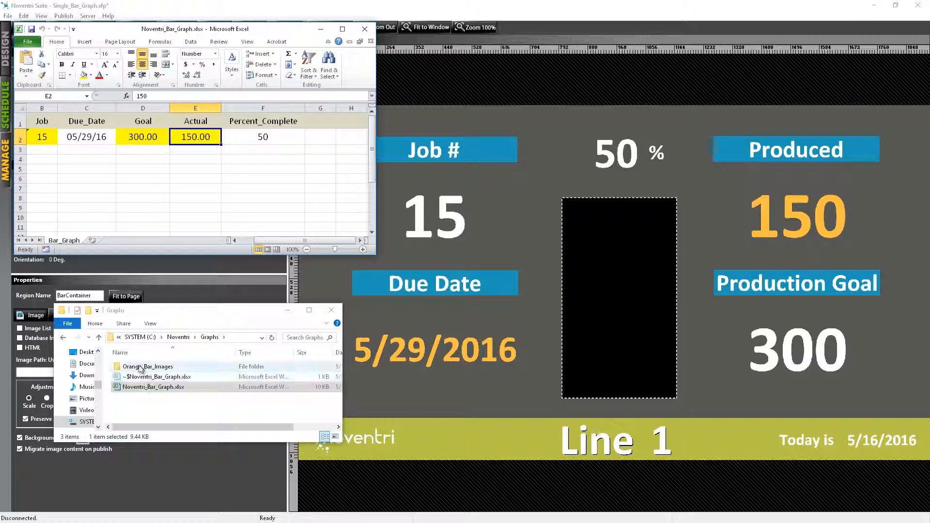
double_click(137, 367)
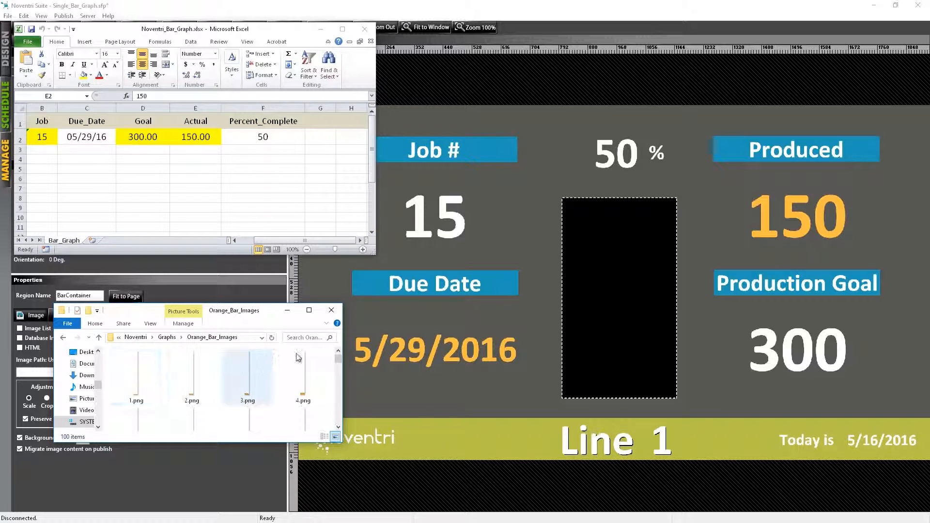
drag(337, 362, 336, 391)
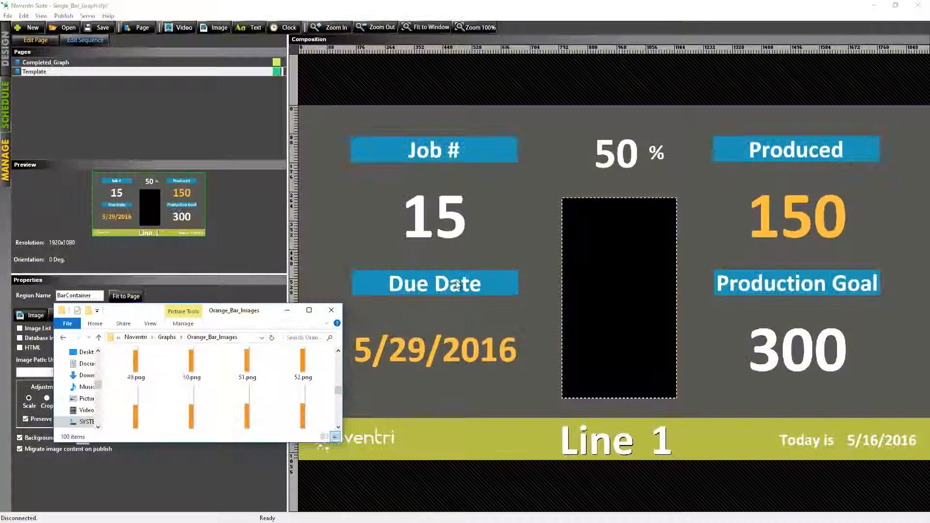
click(585, 300)
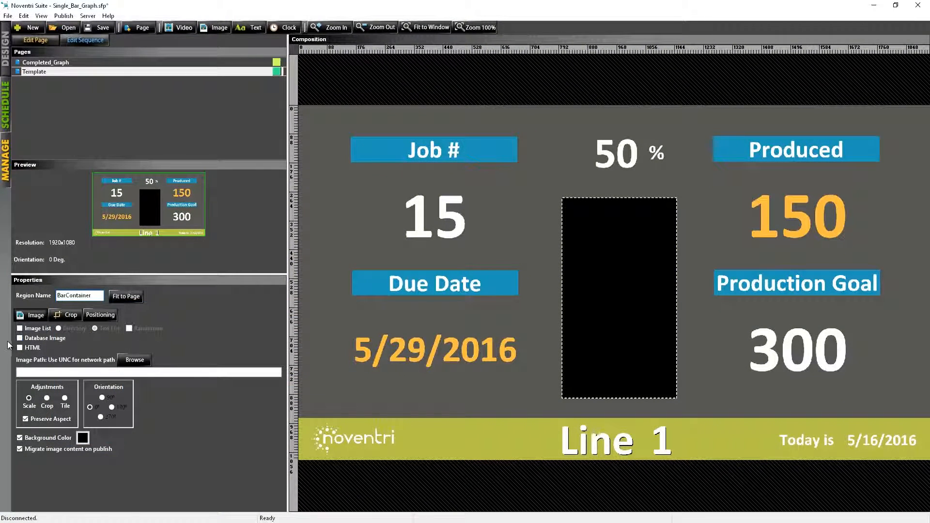
Step: Make the BarContainer region a database image that uses ODBC as its data source
click(20, 339)
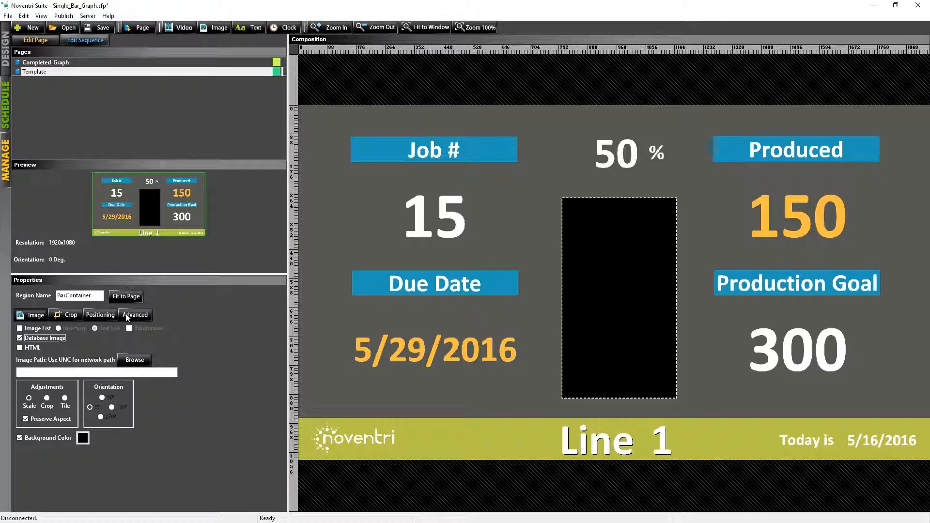
click(127, 315)
click(57, 331)
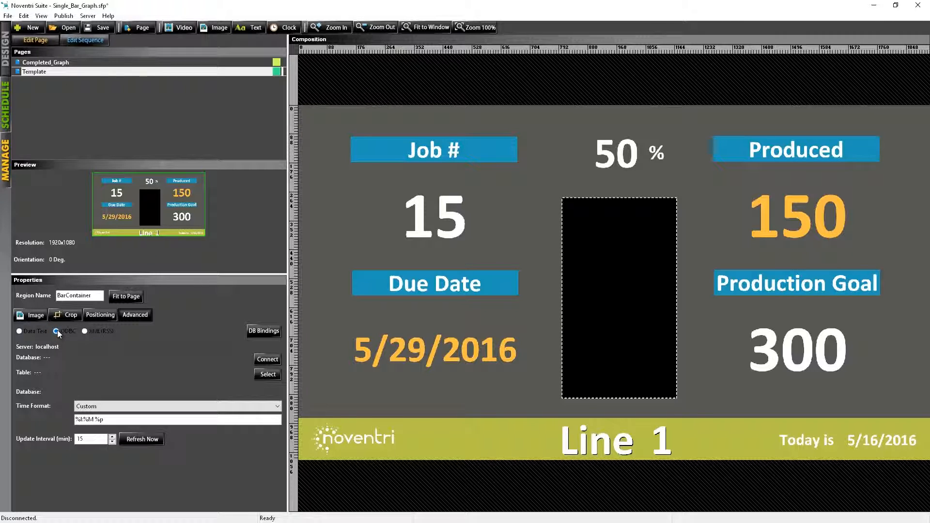
click(268, 359)
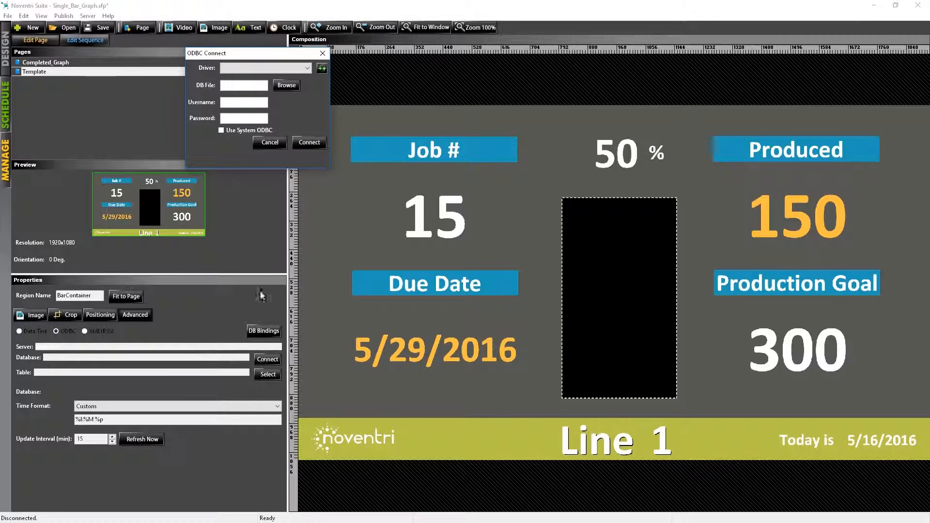
click(309, 69)
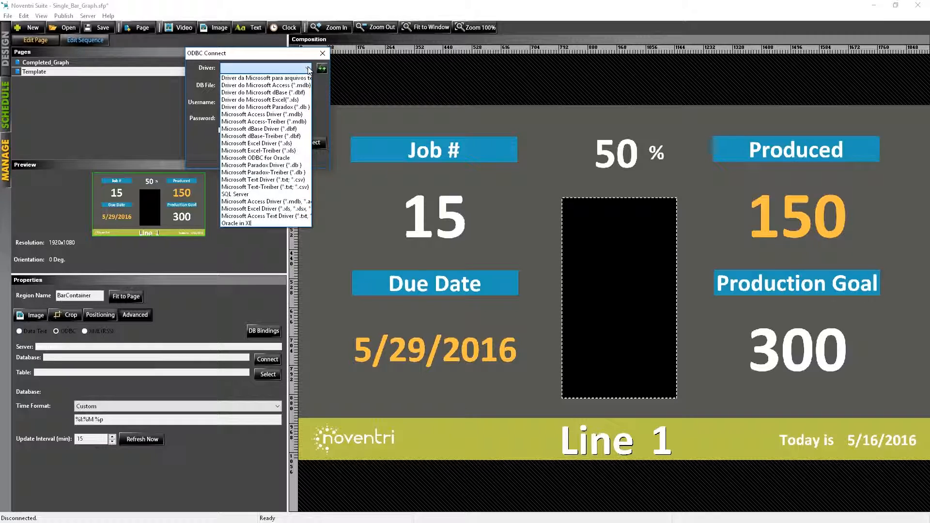
click(266, 209)
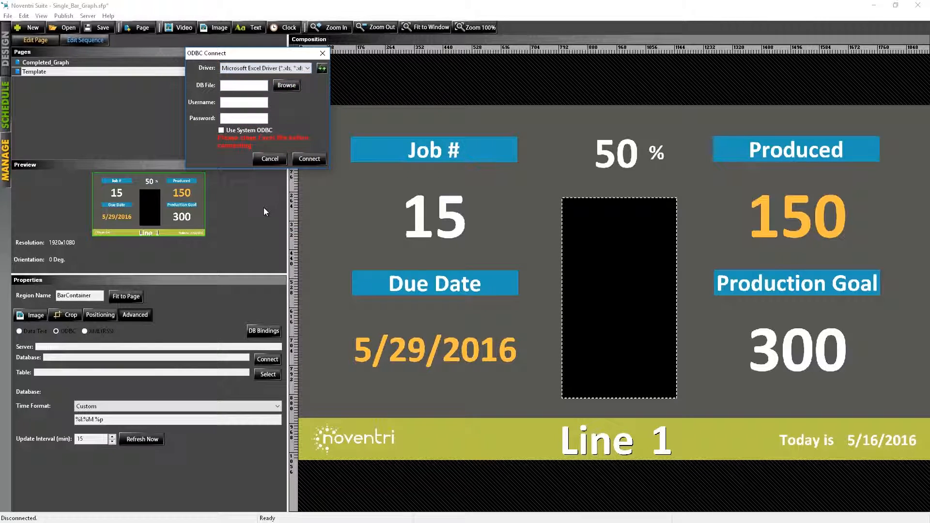
click(289, 86)
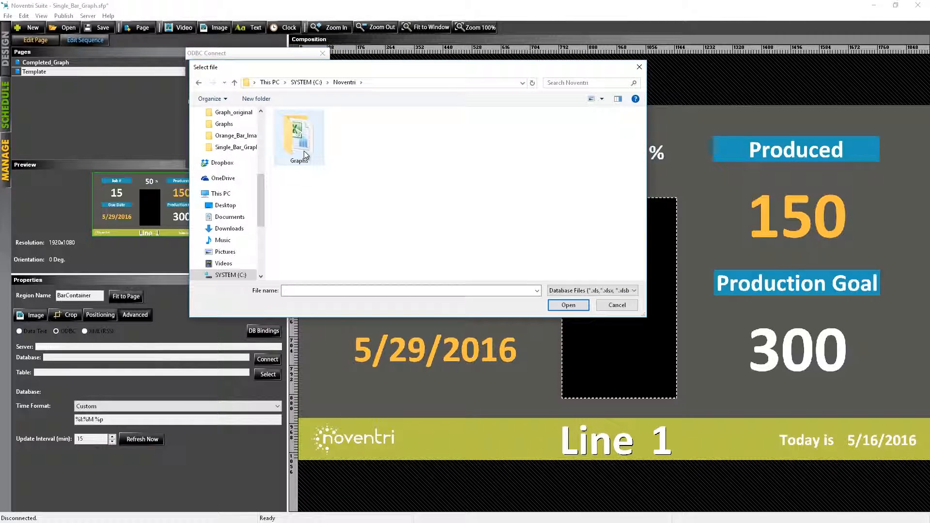
double_click(306, 154)
click(307, 138)
click(568, 305)
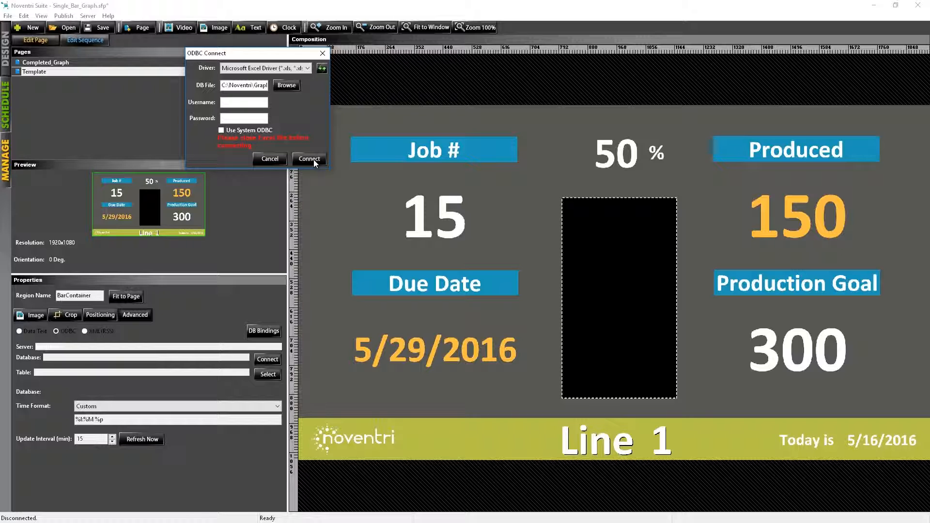
click(323, 54)
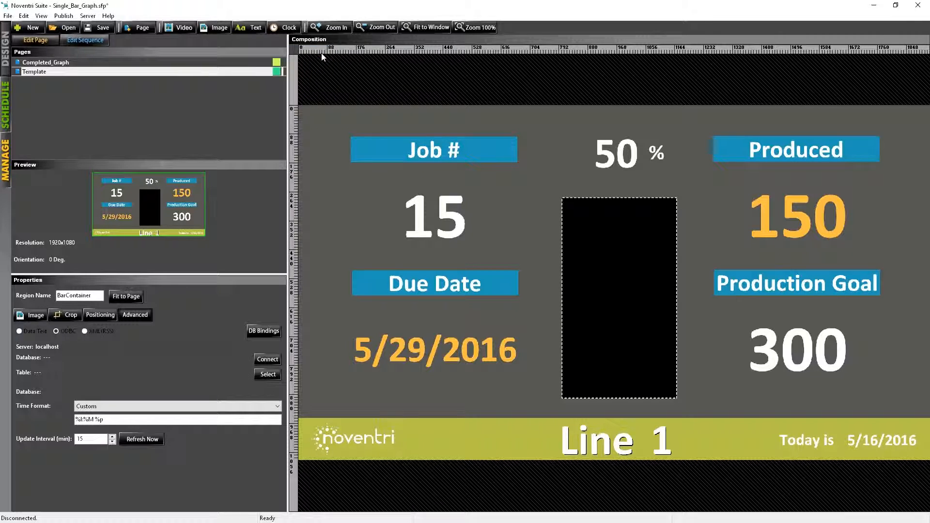
Step: Match the database settings of BarContainer to the source region Due Date DB
click(24, 16)
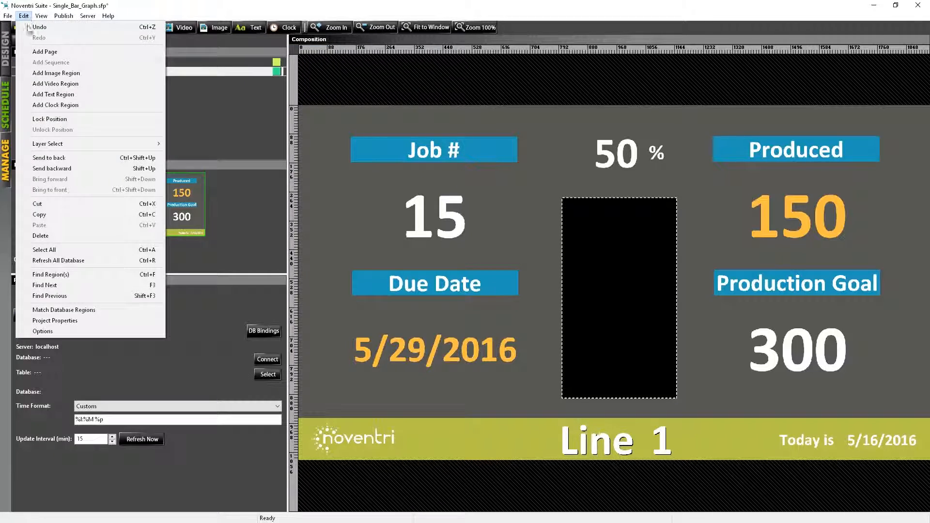
click(56, 310)
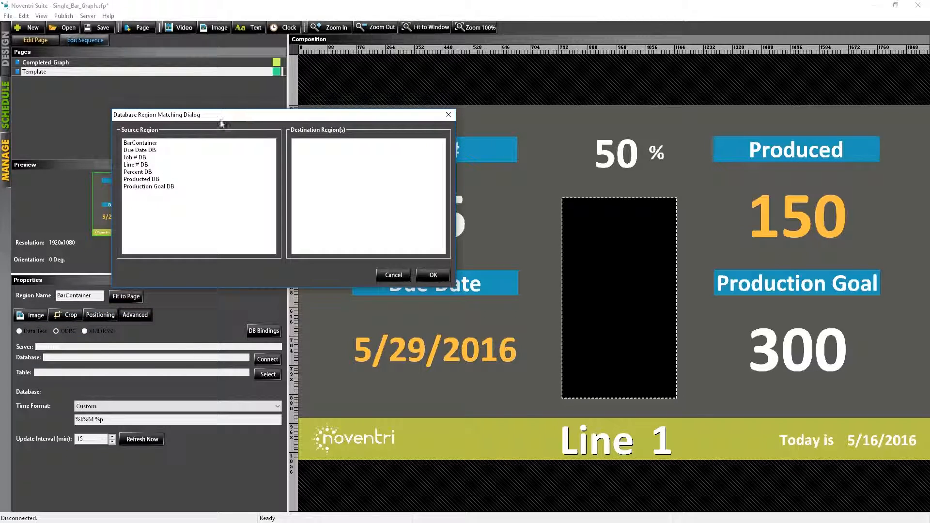
click(145, 152)
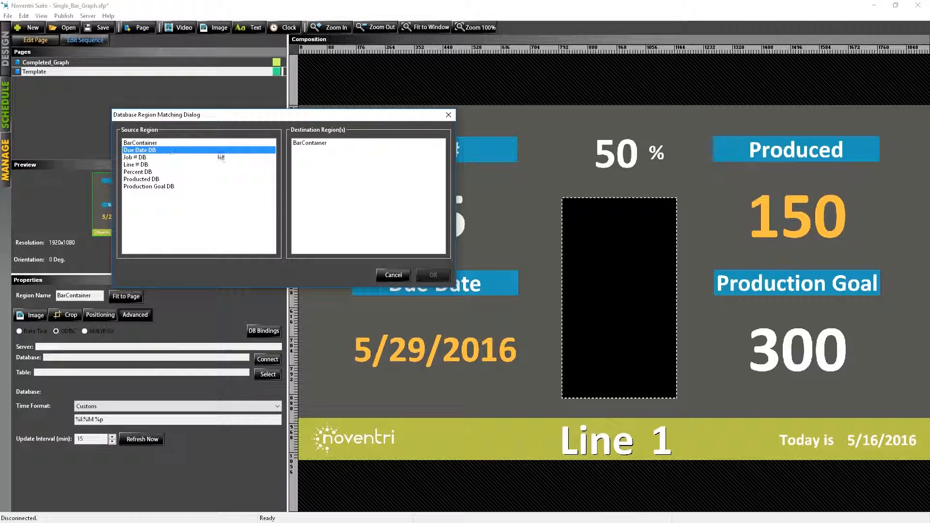
click(300, 144)
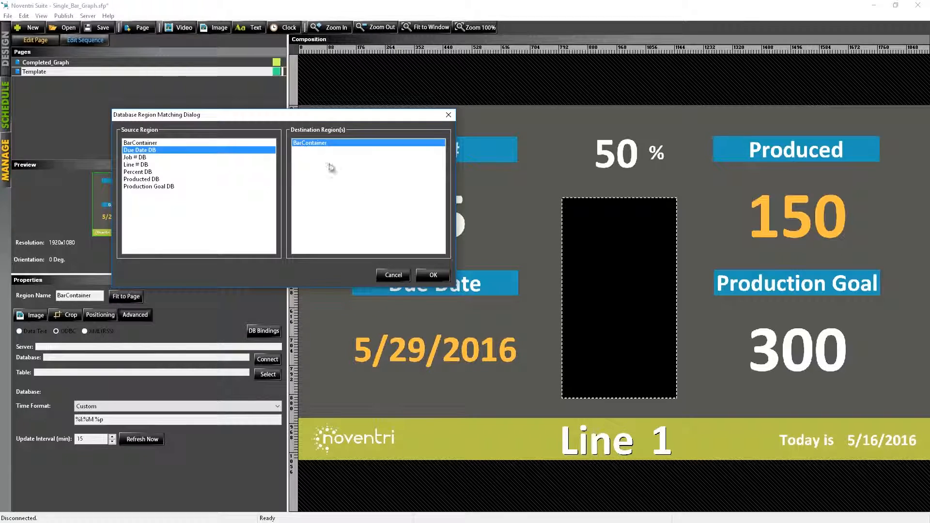
click(429, 273)
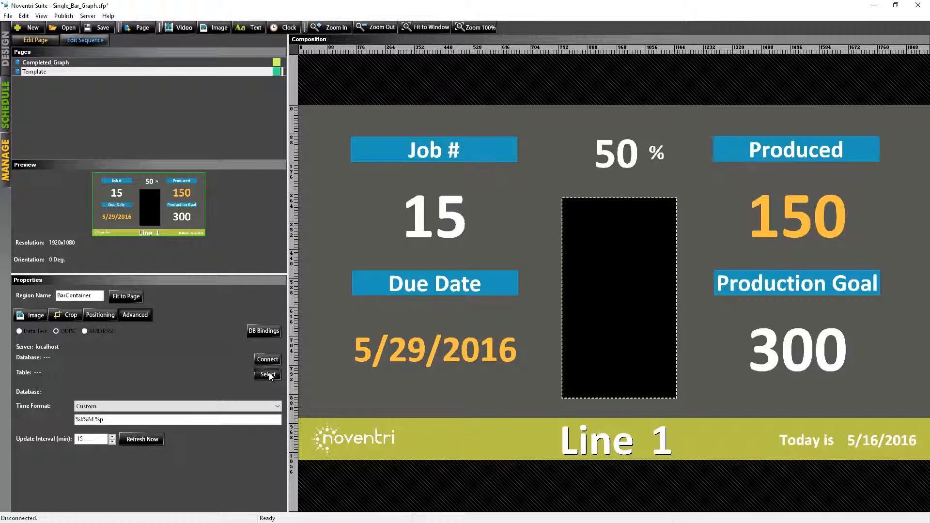
Step: Run the matched select statement for BarContainer's table and accept the table selection
click(268, 375)
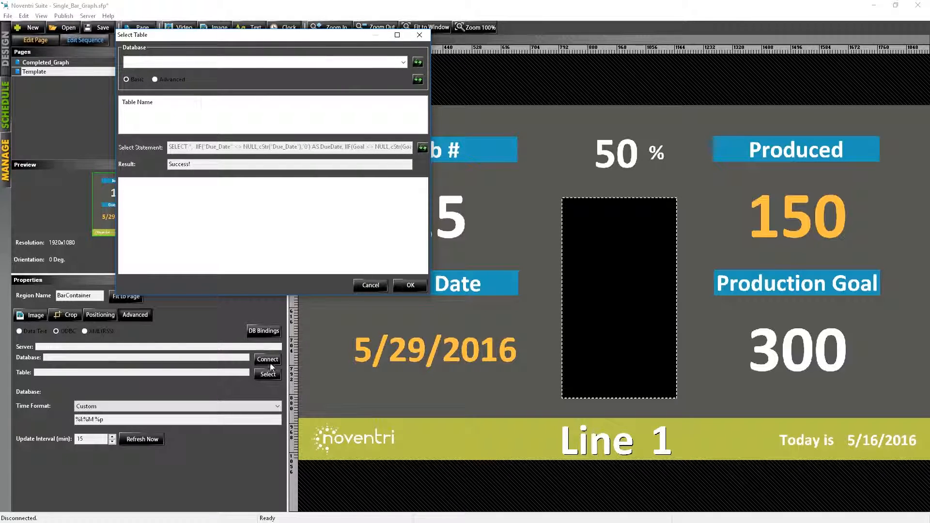
click(422, 148)
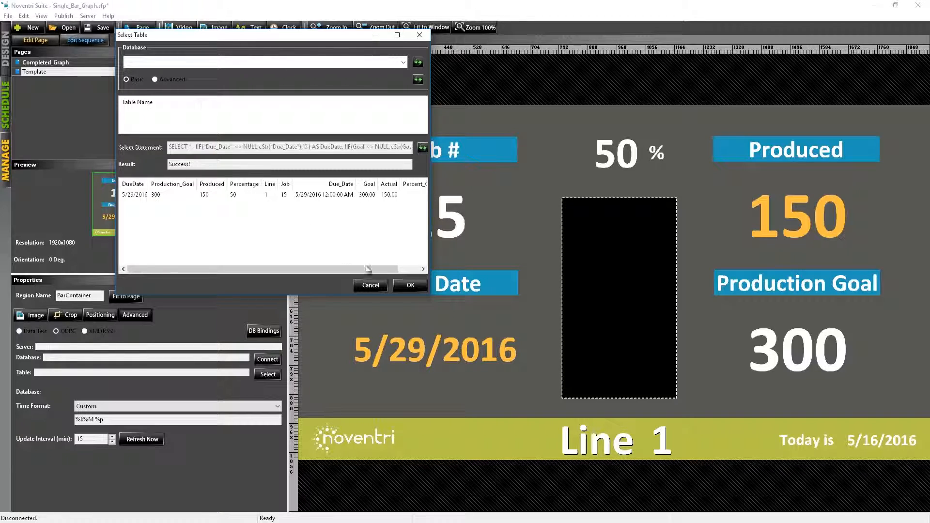
click(408, 285)
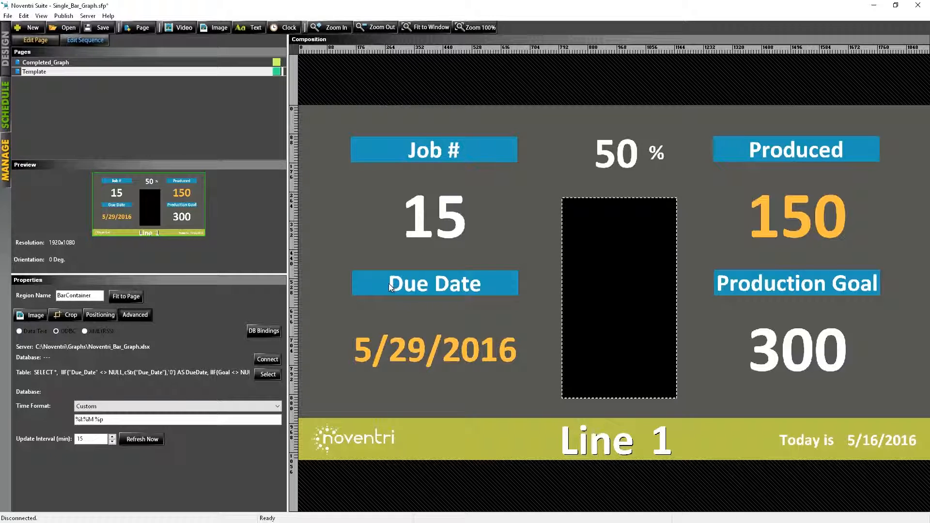
Step: Load 15.png from the Orange_Bar_Images folder as the image of the BarContainer region
click(28, 316)
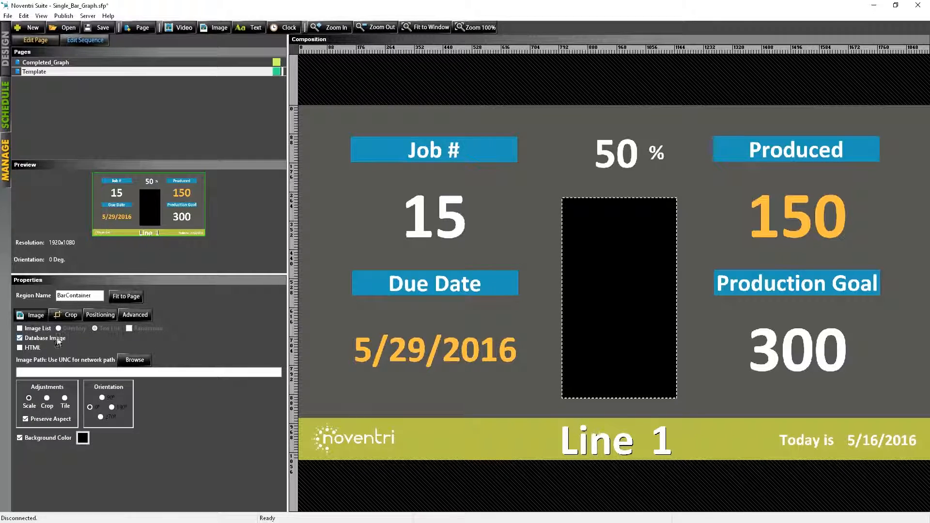
click(132, 360)
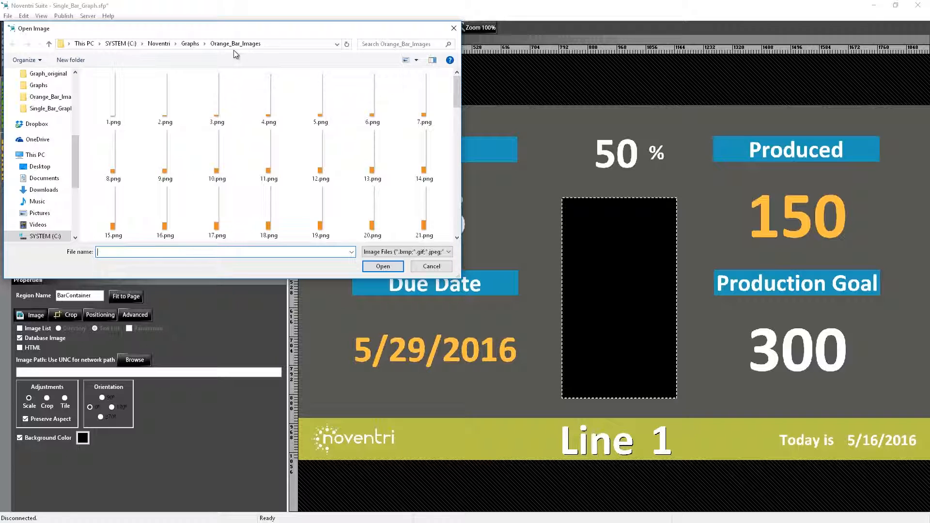
scroll(443, 135, down, 5)
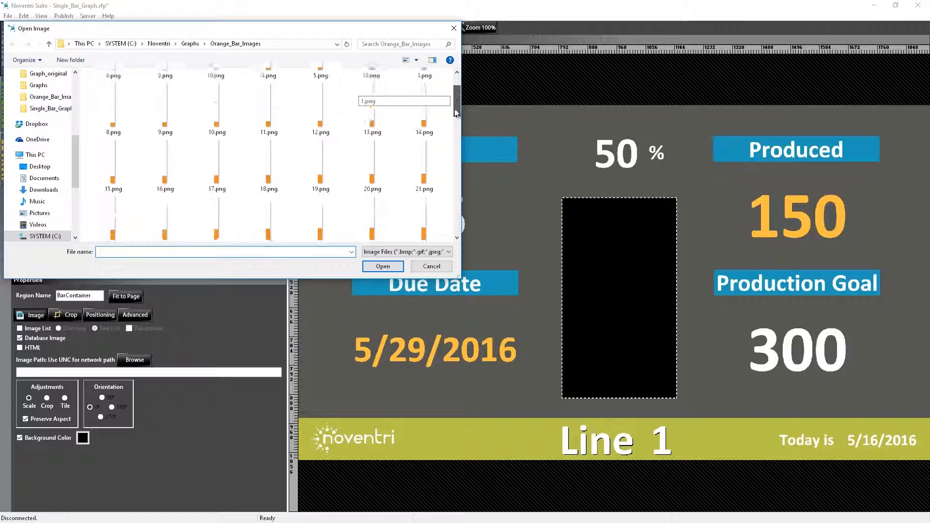
scroll(443, 168, down, 5)
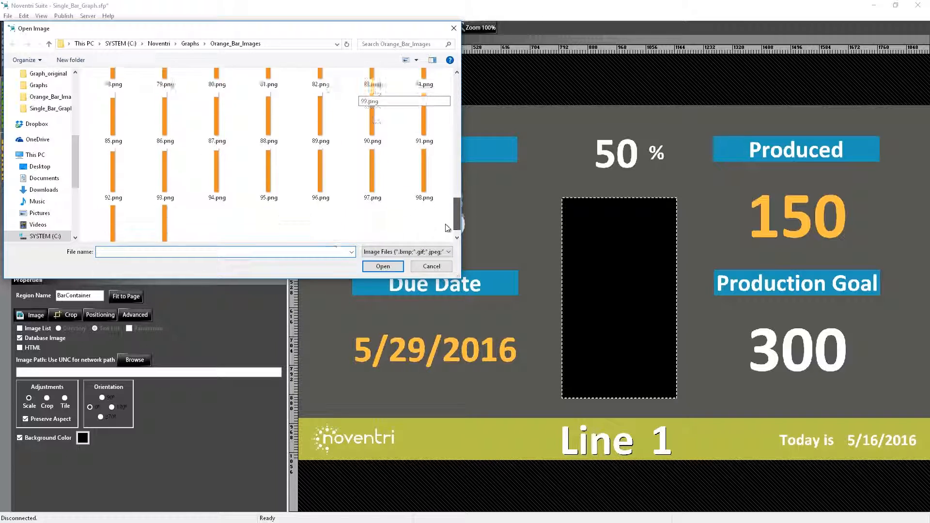
scroll(449, 194, up, 8)
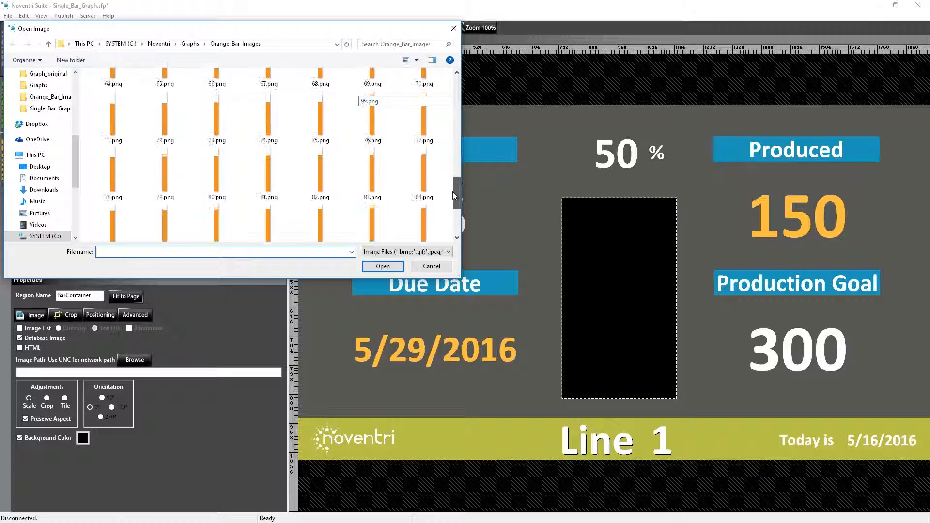
scroll(450, 126, up, 3)
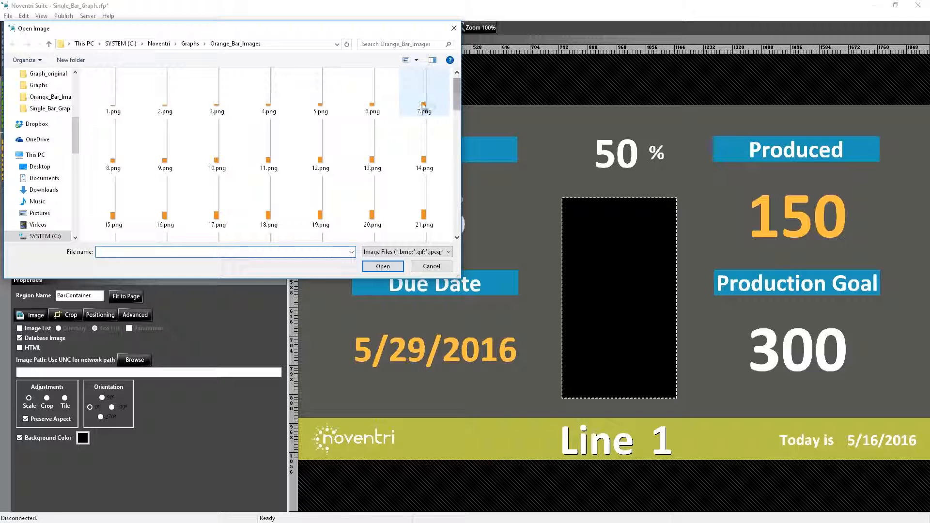
click(124, 208)
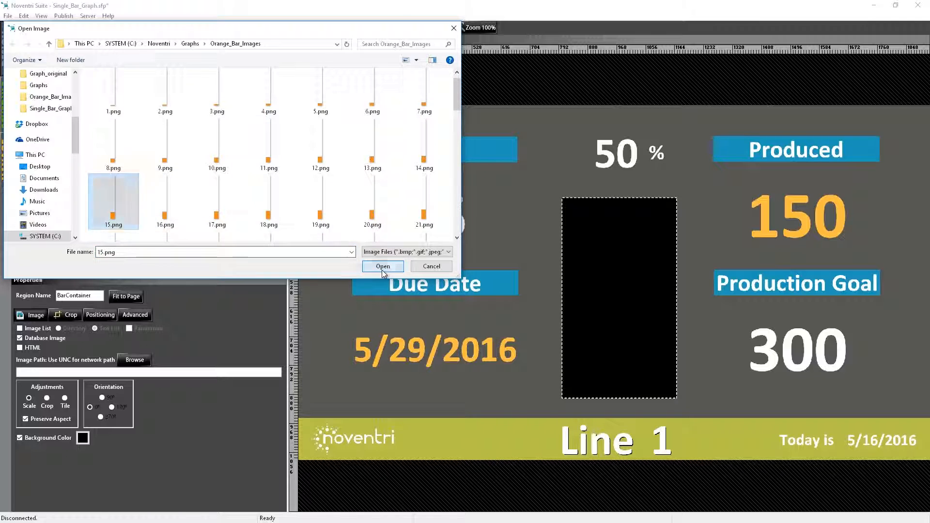
click(382, 267)
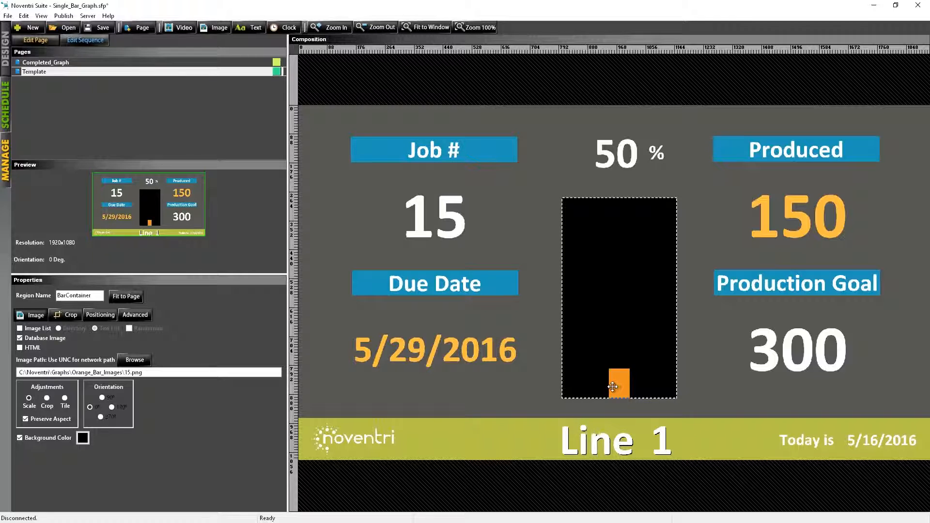
Step: Turn off Preserve Aspect for BarContainer and replace the file number in its image path with [1:Percentage]
click(26, 419)
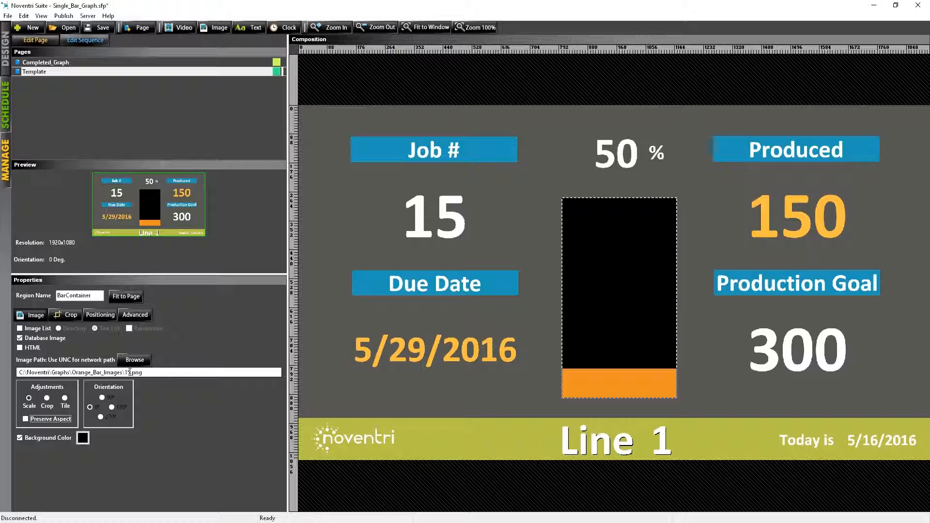
double_click(129, 372)
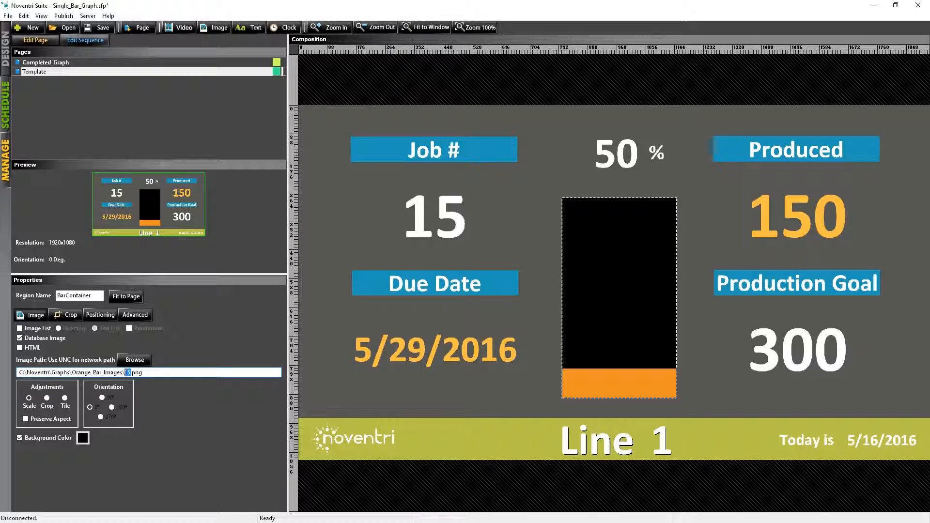
key(BackSpace)
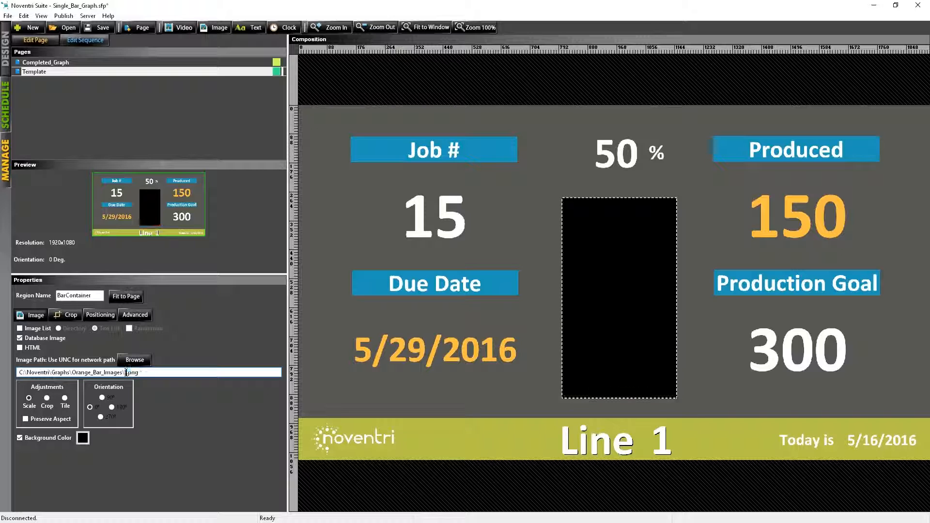
text(1:Percentage])
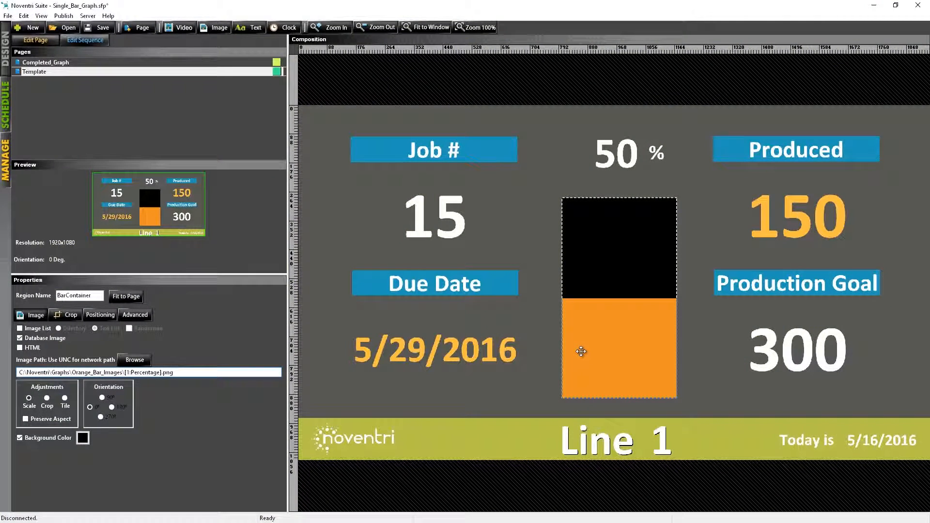
Step: Open Noventri_Bar_Graph.xlsx from the Graphs folder in Excel, set the Actual value in E2 to 250, and save and close the workbook
key(alt+Tab)
click(737, 261)
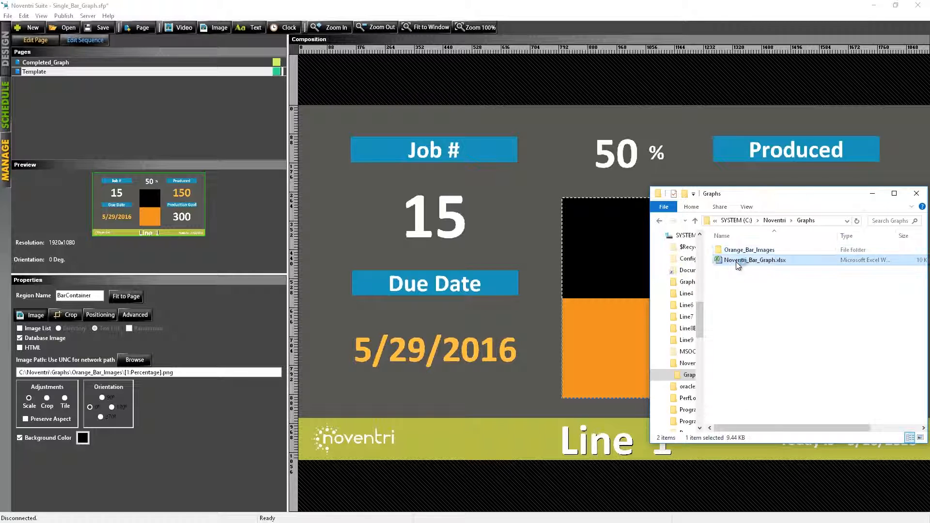
double_click(736, 262)
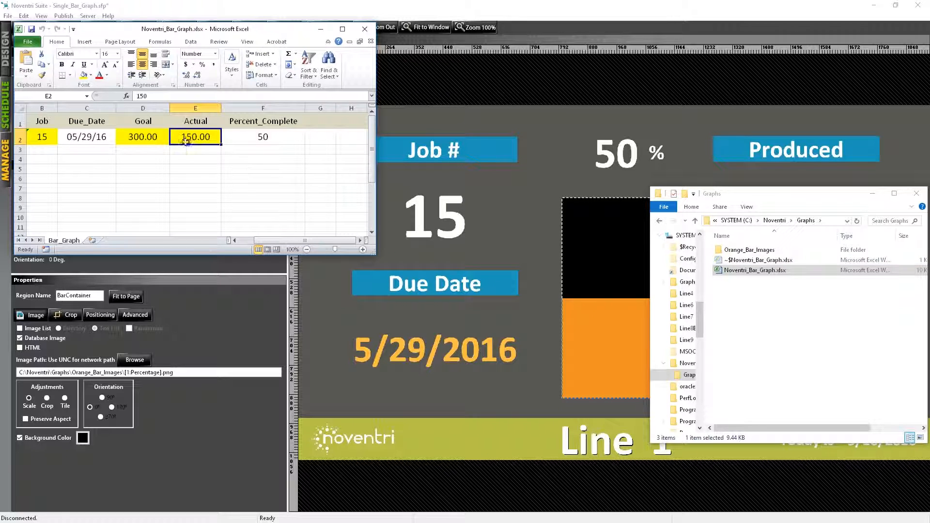
double_click(134, 96)
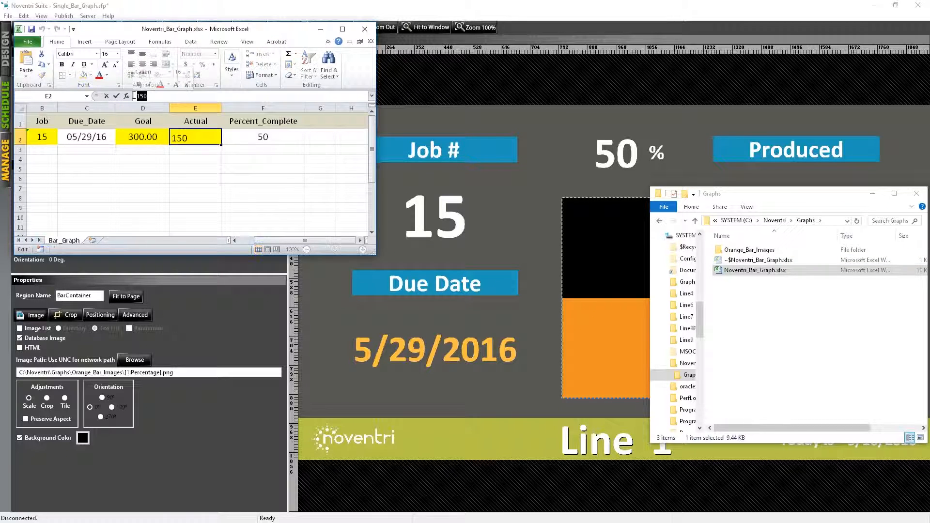
text(250)
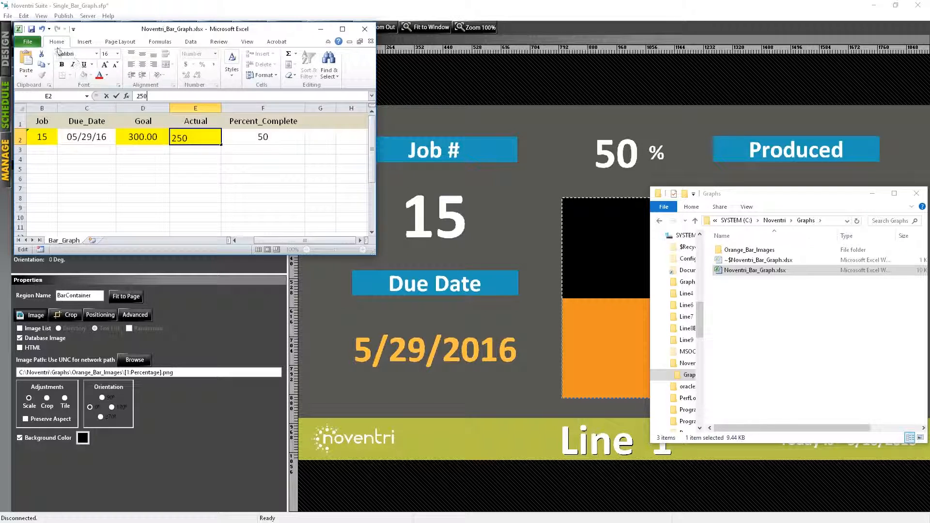
click(32, 29)
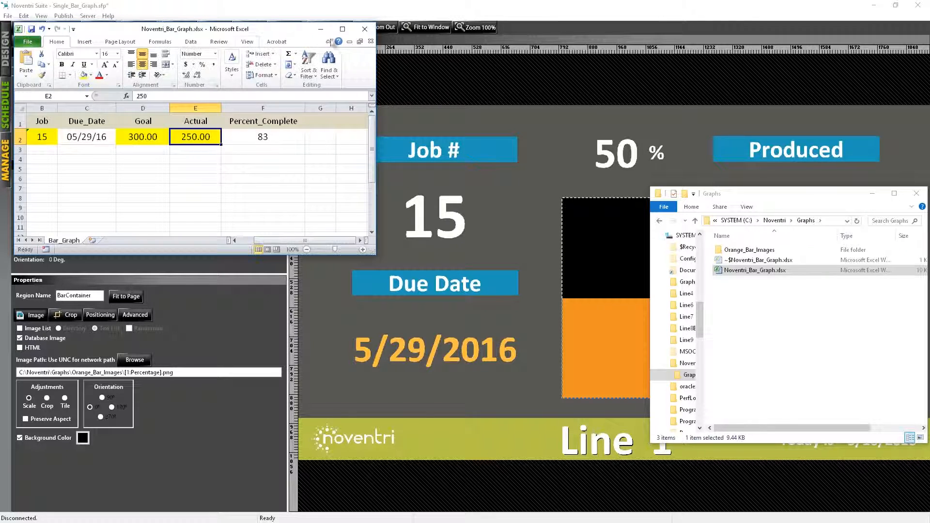
click(373, 30)
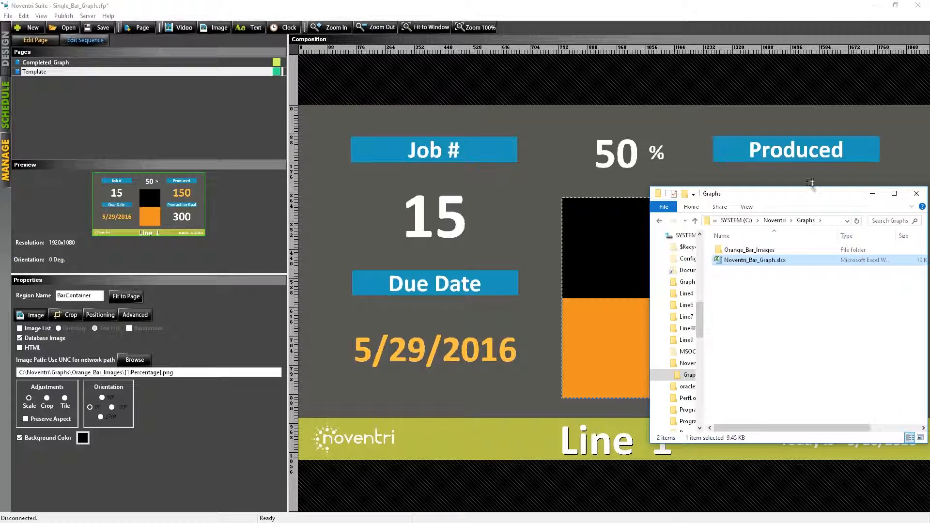
click(873, 177)
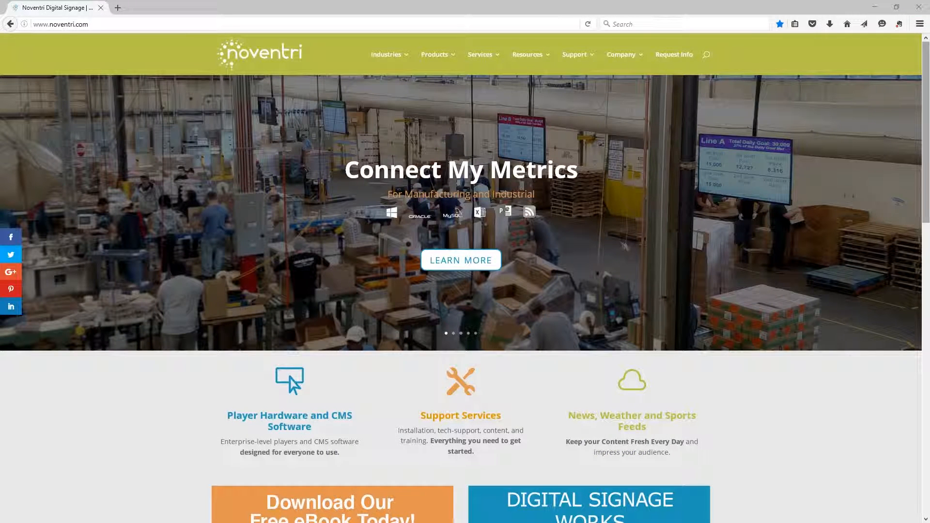
Step: On the noventri.com website in the browser, view the Request Information page and the Video Tutorials for Noventri Suite forum
drag(927, 66, 926, 206)
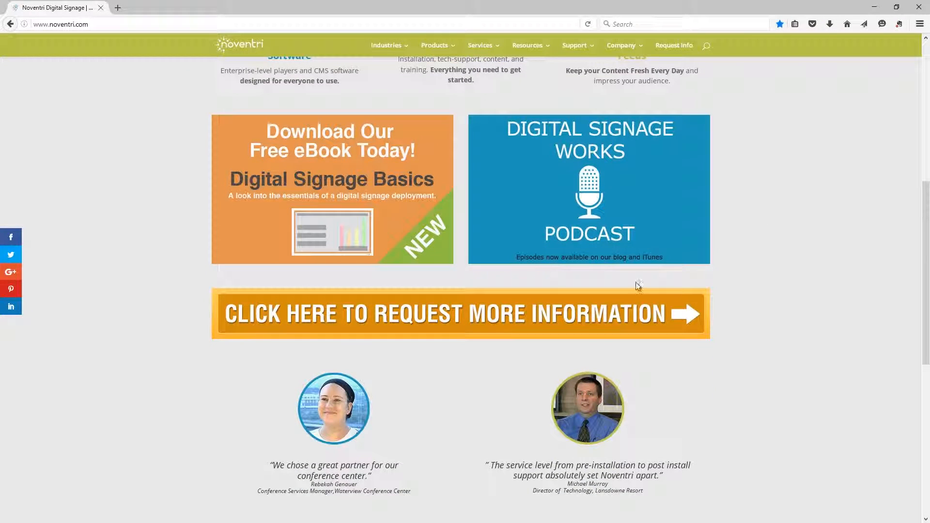
click(599, 314)
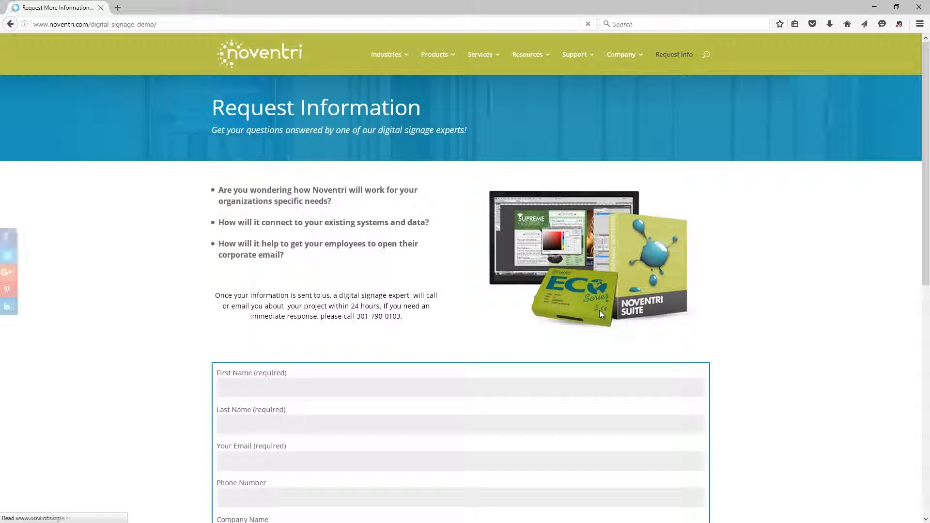
mouse_move(592, 58)
click(588, 111)
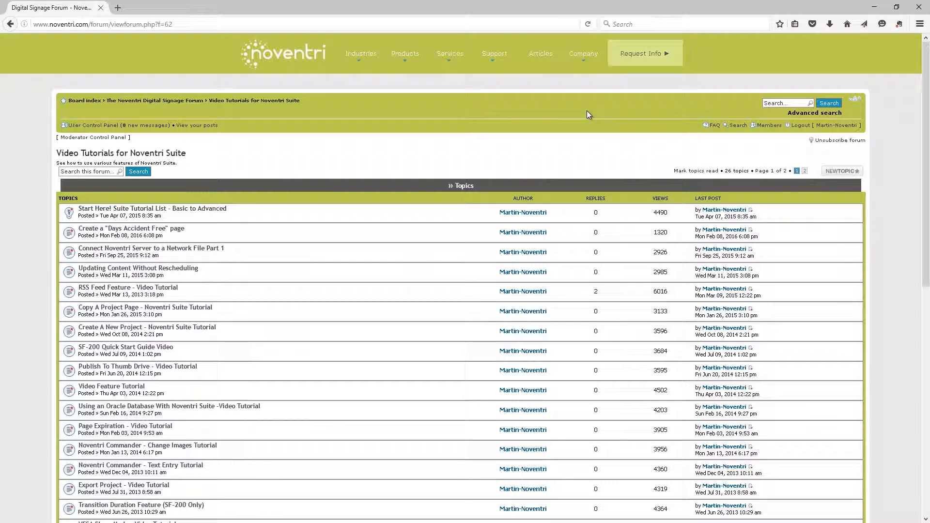